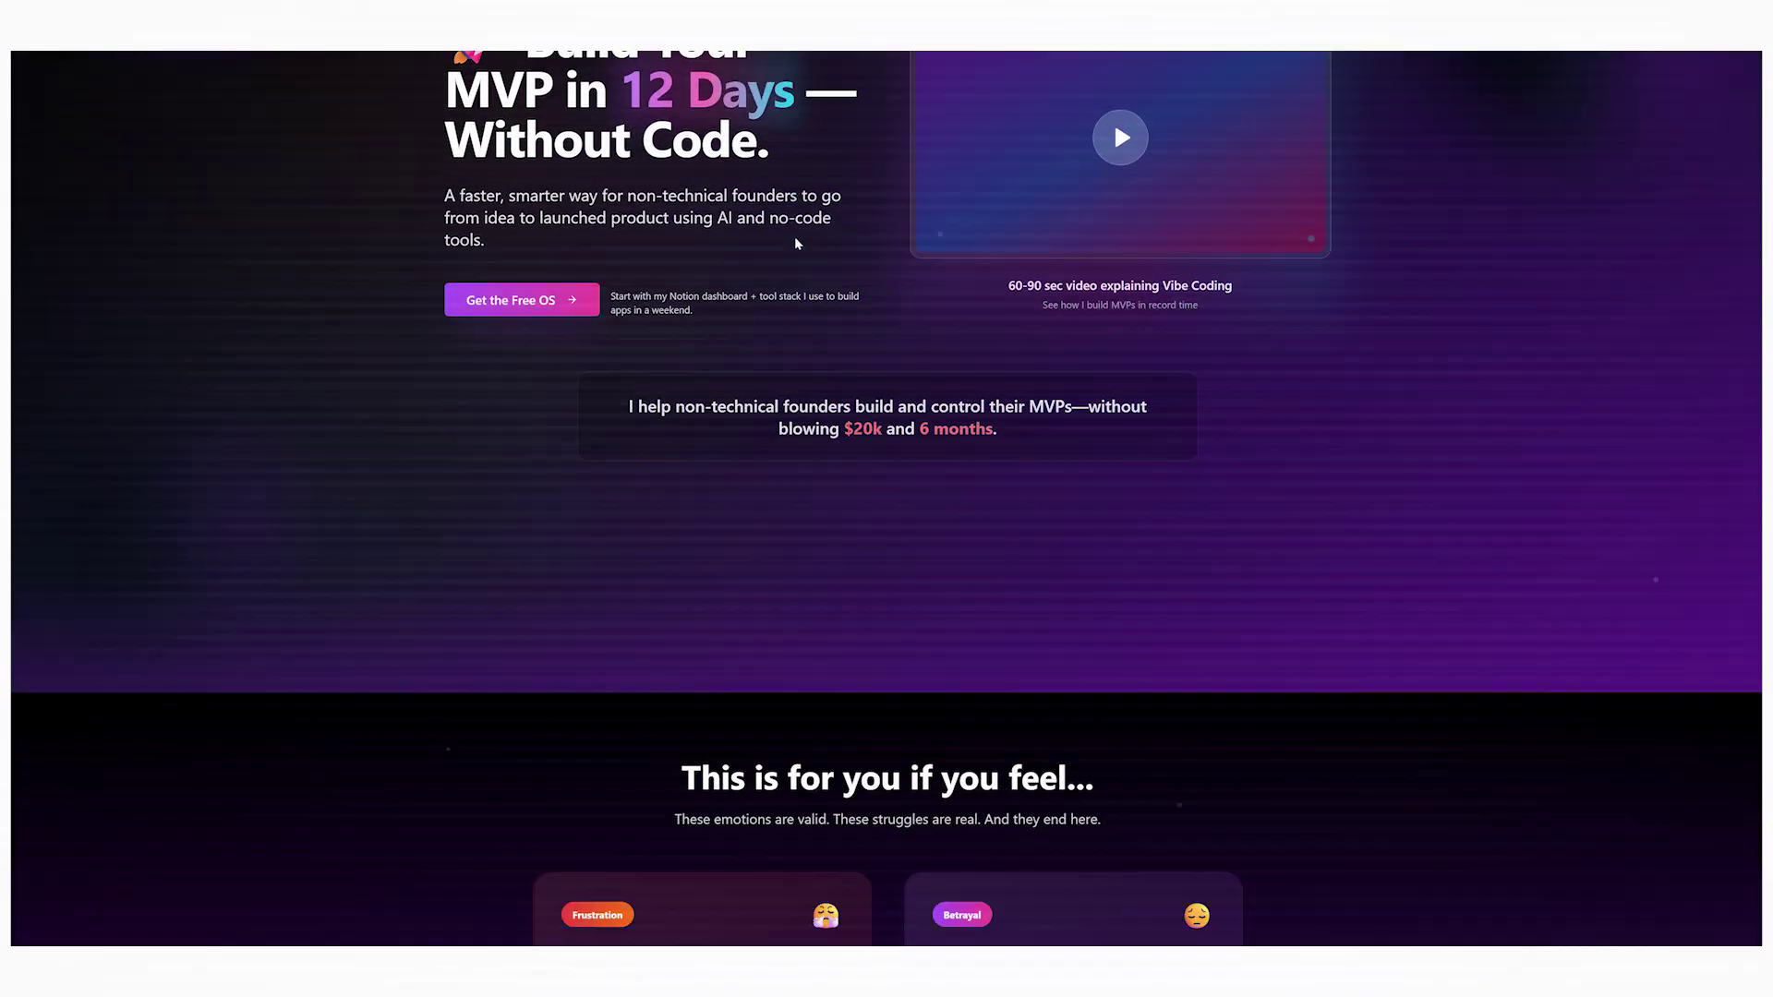
scroll(795, 242, "down", 4)
scroll(795, 243, "down", 6)
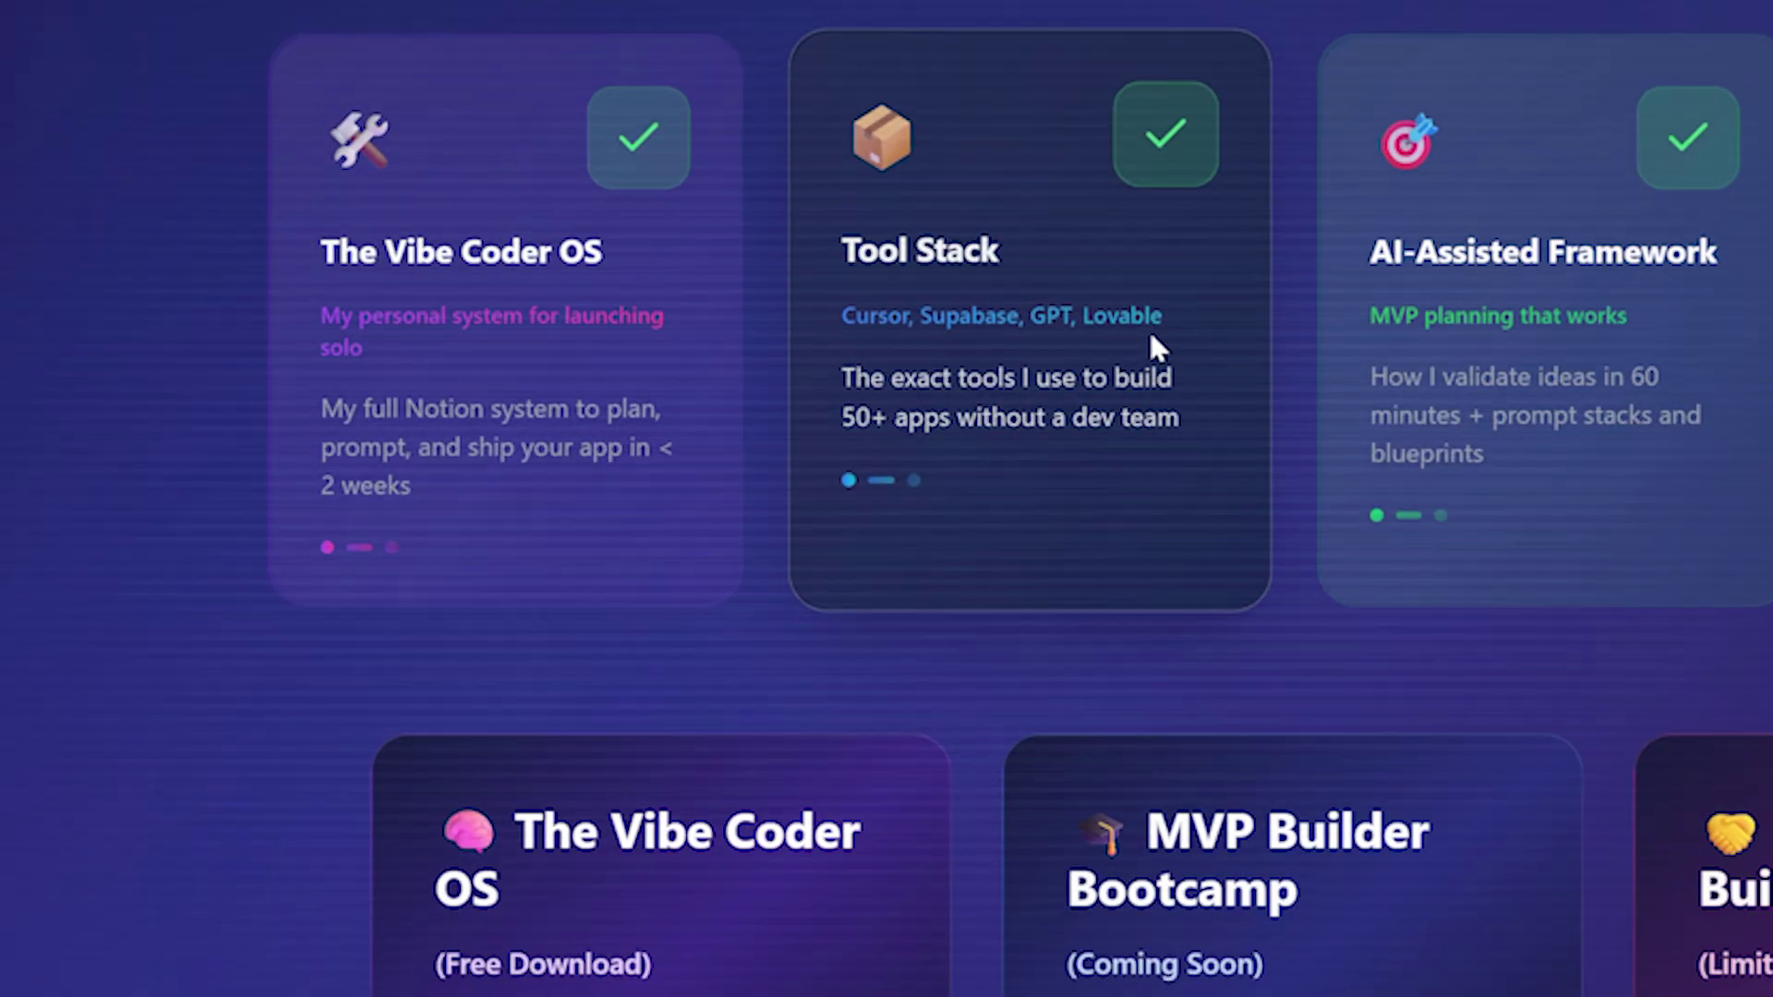
scroll(915, 238, "down", 10)
scroll(927, 238, "down", 3)
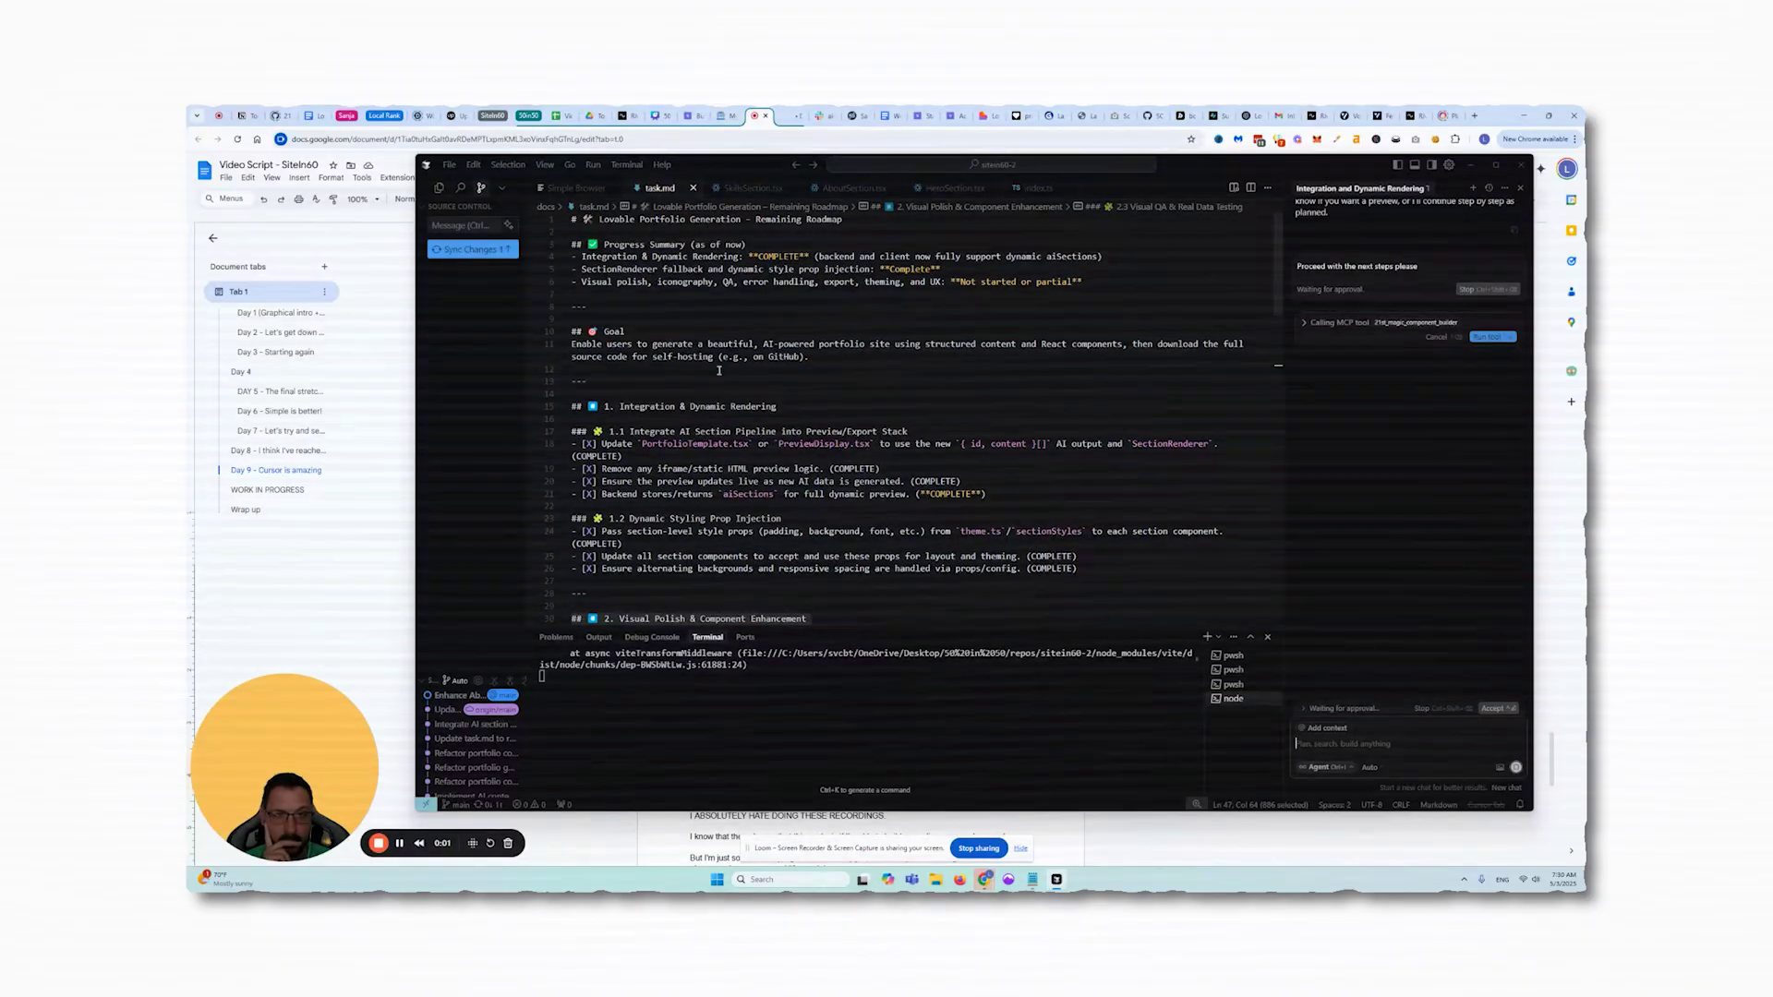
scroll(718, 370, "down", 5)
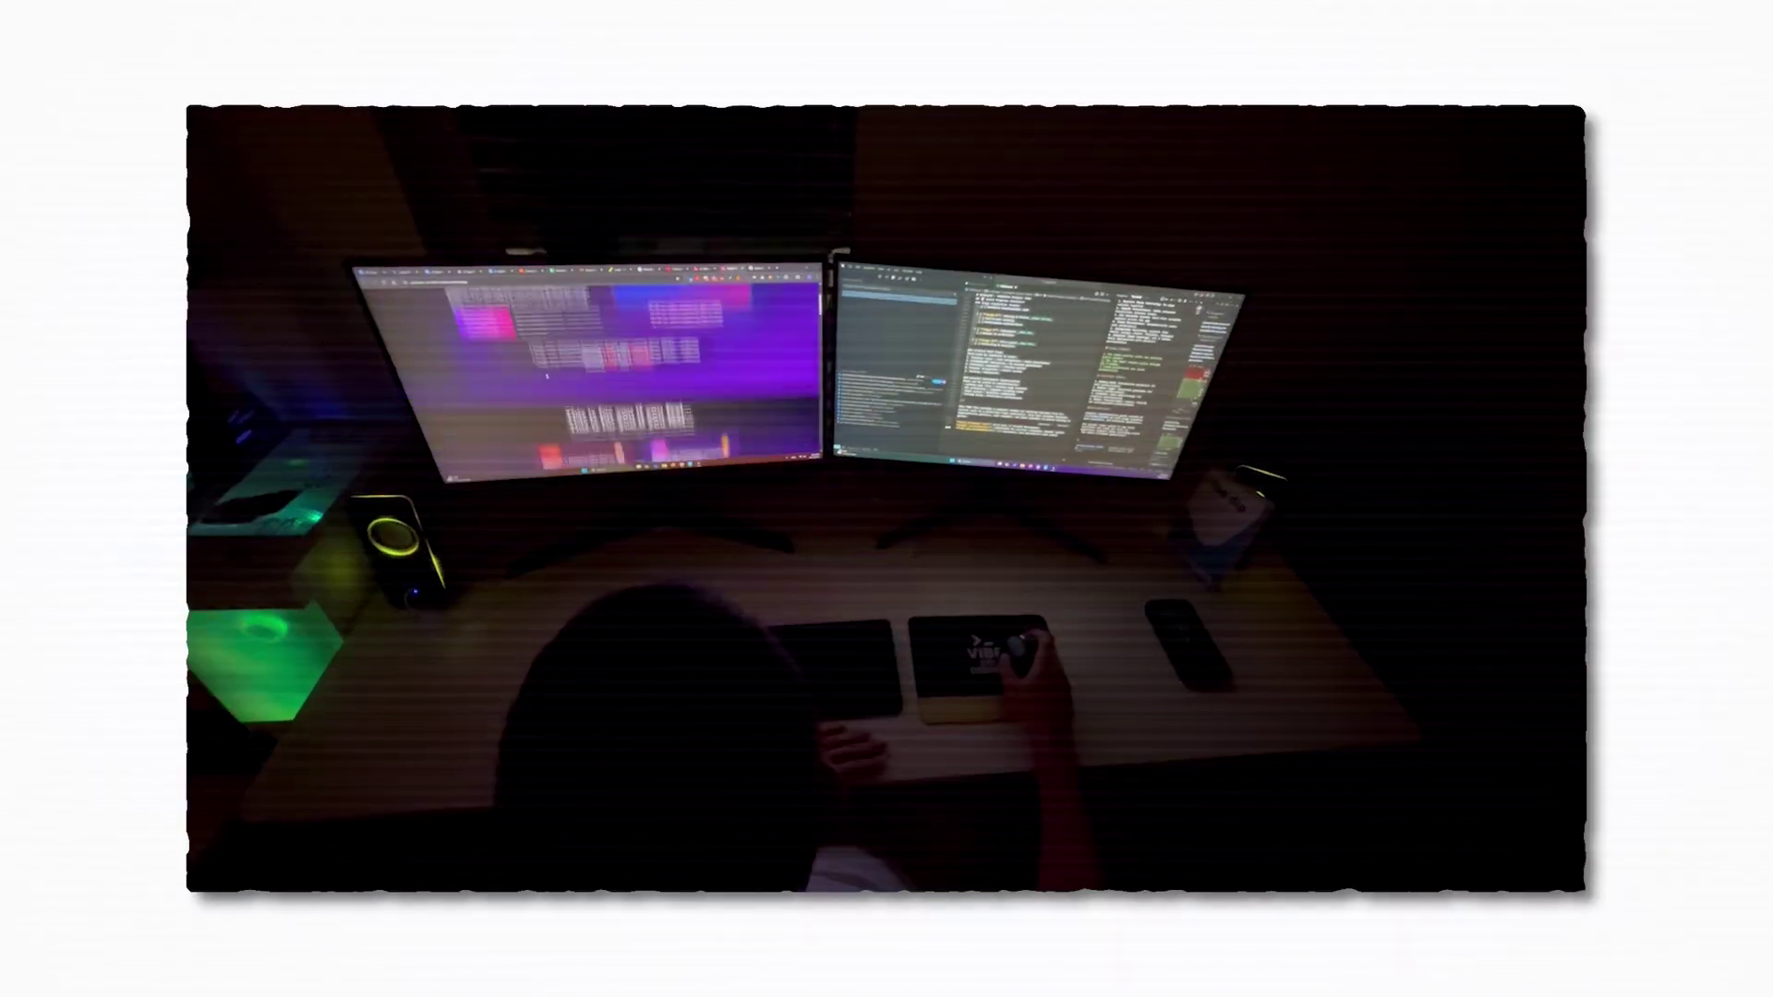